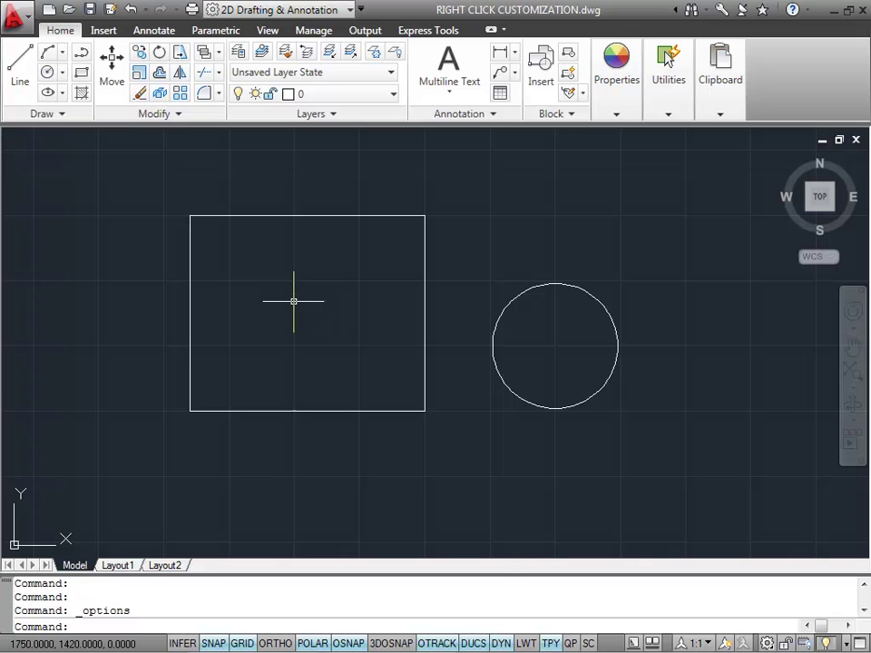
Step: Open the Options dialog from the drawing area's shortcut menu
{"action": "right_click", "coordinate": [294, 279]}
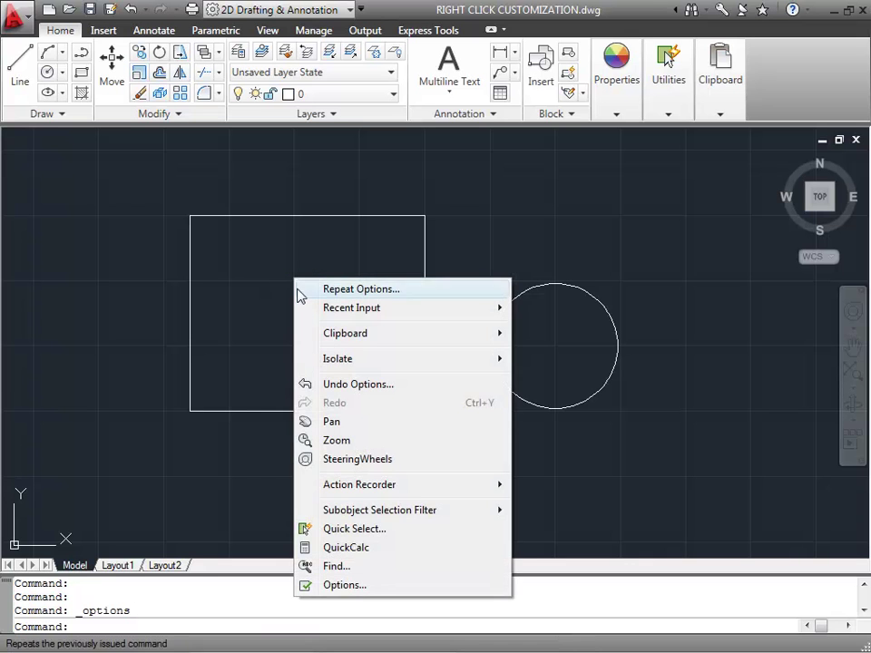
{"action": "left_click", "coordinate": [336, 585]}
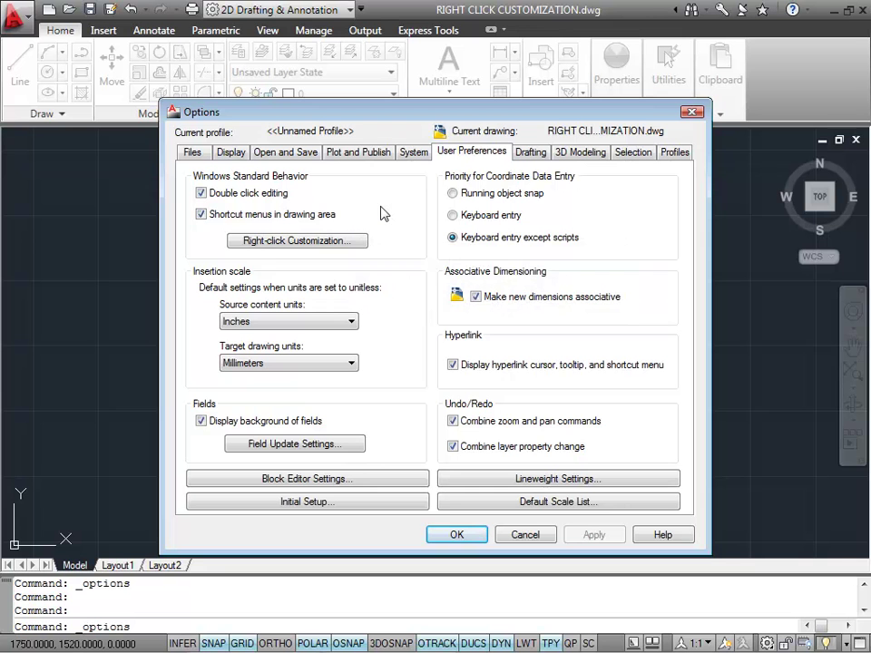
Step: Turn on time-sensitive right-click with a 250 ms long-click duration and confirm Options
{"action": "left_click", "coordinate": [272, 247]}
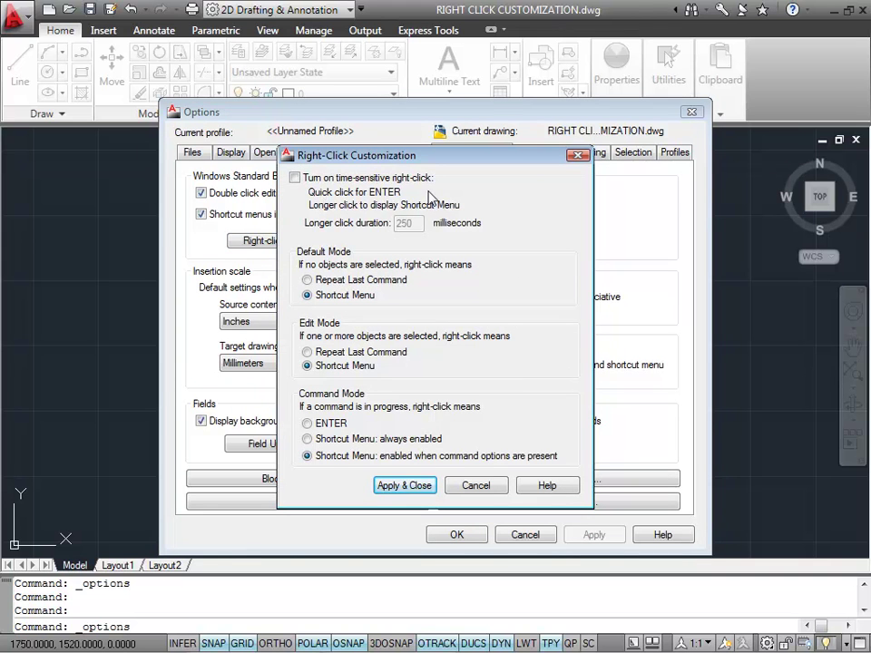
{"action": "left_click", "coordinate": [295, 179]}
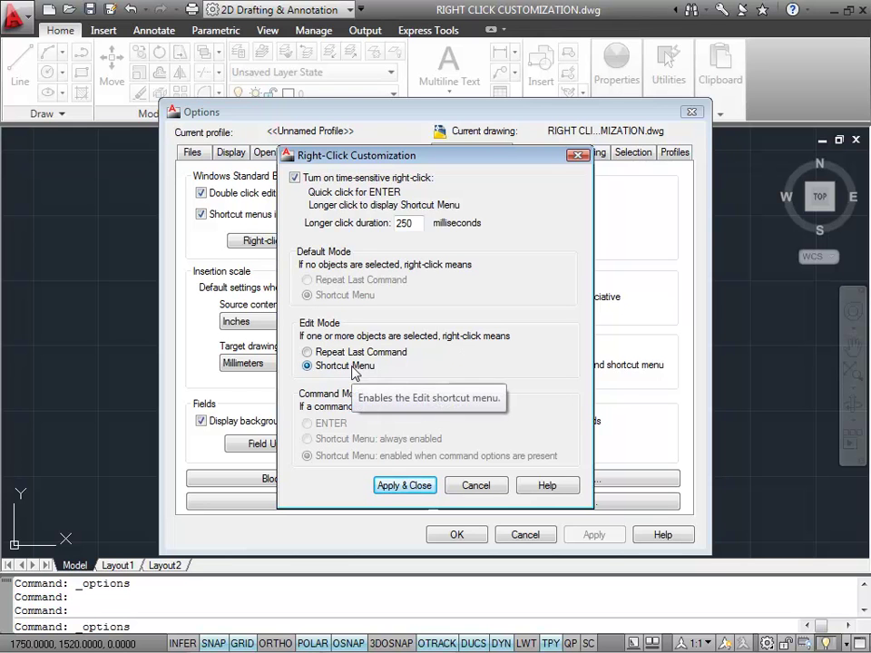
{"action": "left_click", "coordinate": [410, 487]}
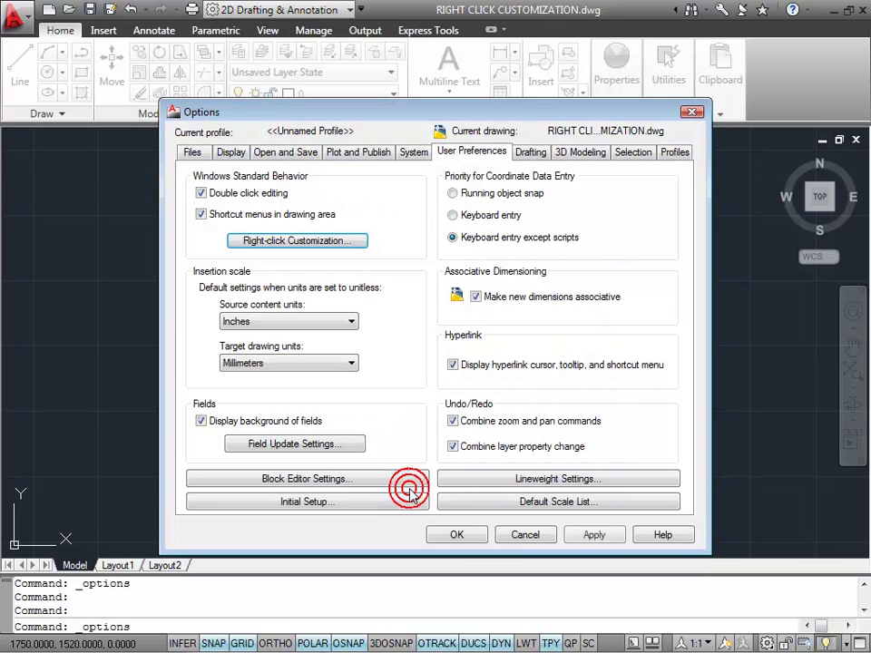
{"action": "left_click", "coordinate": [463, 539]}
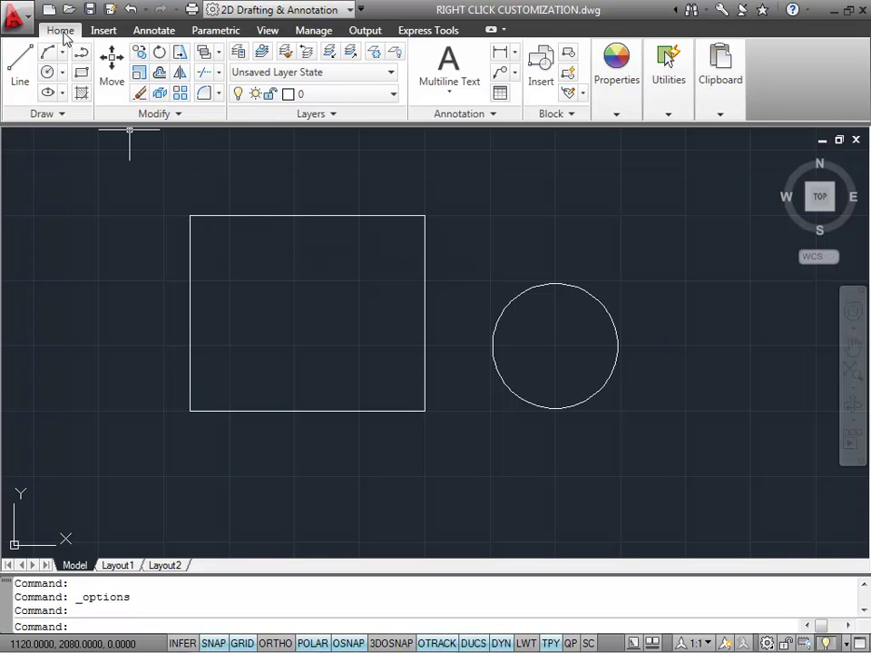
Step: Draw a diagonal from the rectangle's lower-left corner to its upper-right corner, ending with a quick right-click
{"action": "left_click", "coordinate": [15, 73]}
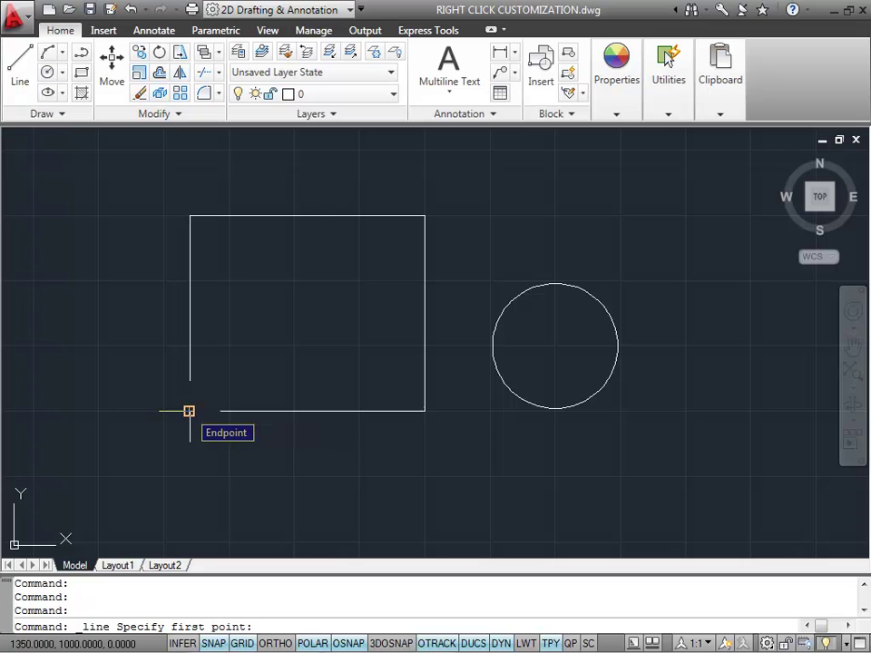
{"action": "left_click", "coordinate": [189, 412]}
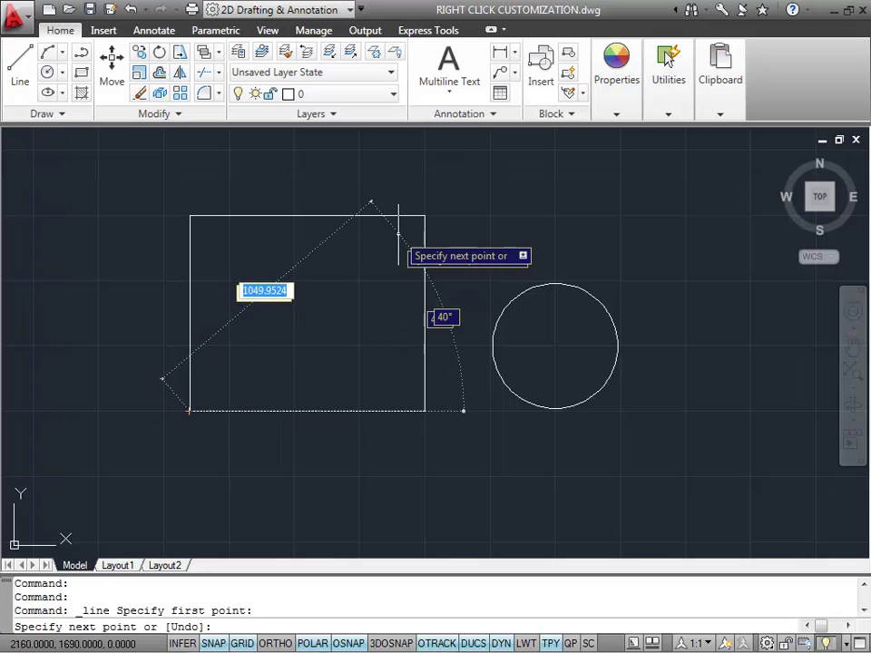
{"action": "left_click", "coordinate": [424, 216]}
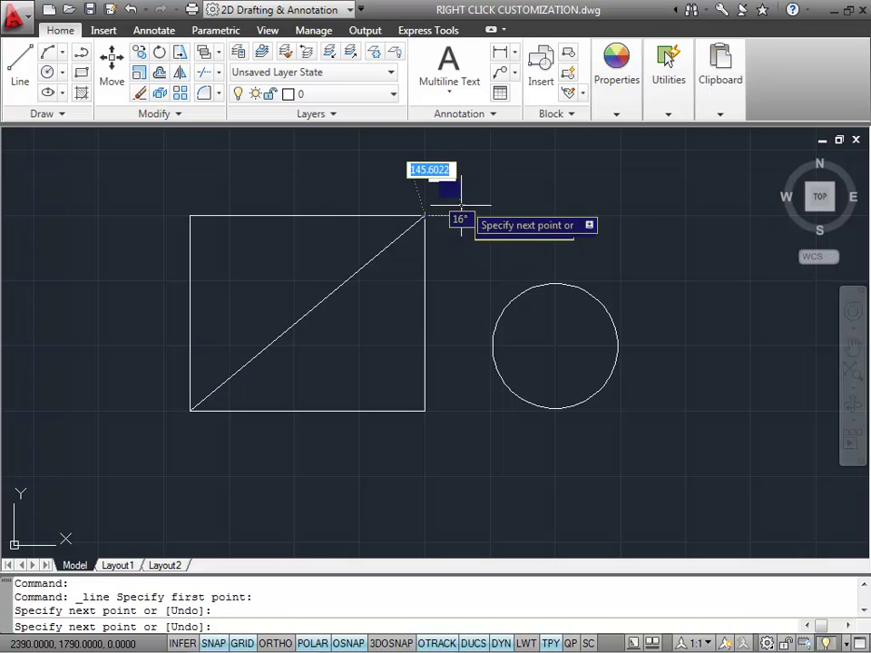
{"action": "right_click", "coordinate": [464, 201]}
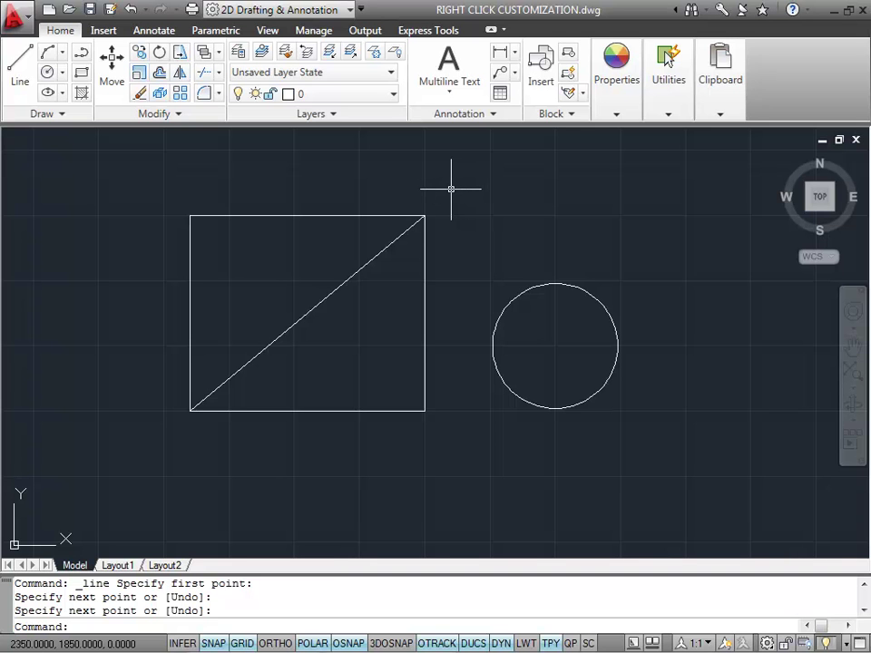
Step: Turn off time-sensitive right-click in Options' Right-click Customization and confirm
{"action": "right_click", "coordinate": [452, 190]}
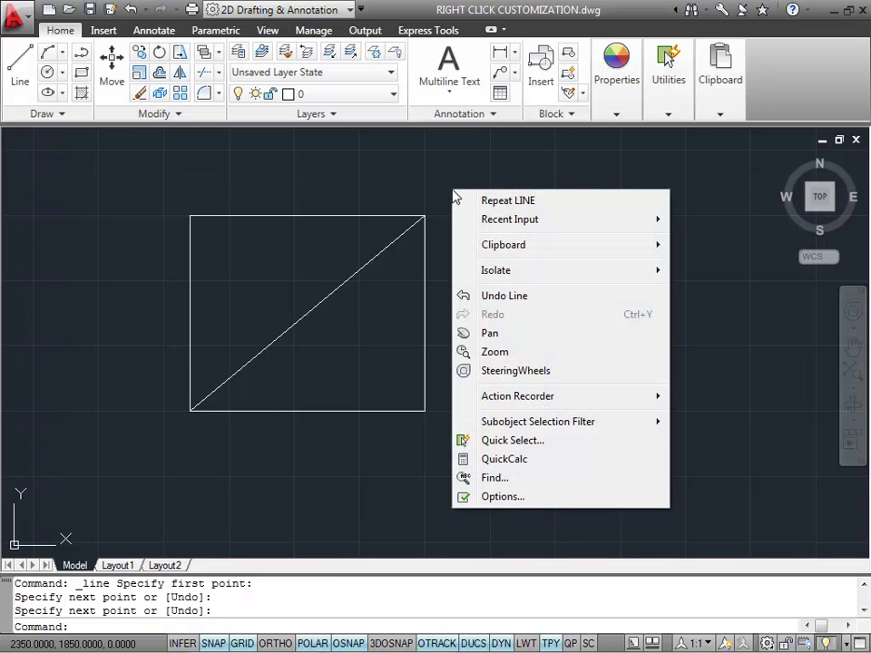
{"action": "left_click", "coordinate": [490, 496]}
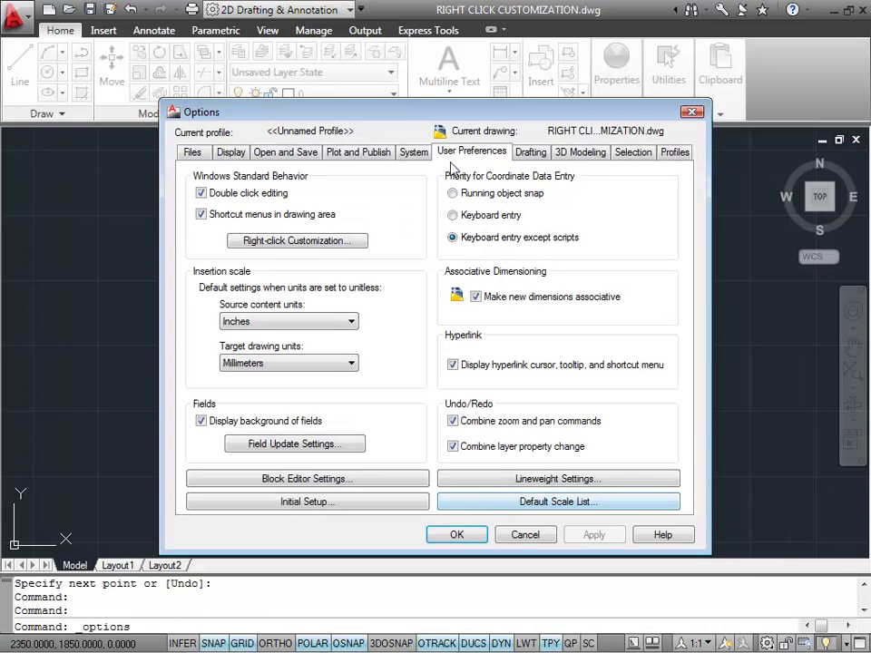
{"action": "left_click", "coordinate": [300, 241]}
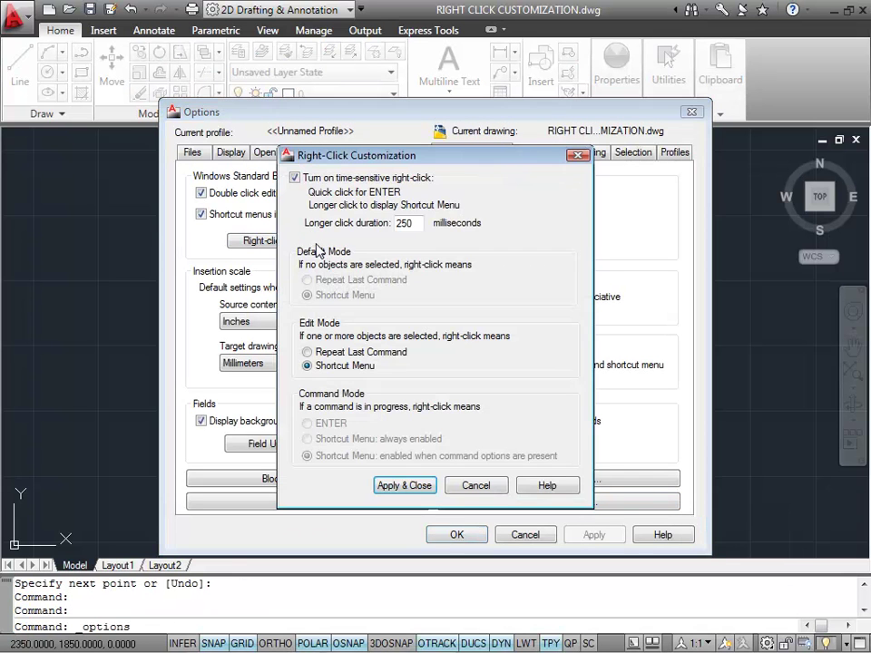
{"action": "left_click", "coordinate": [295, 178]}
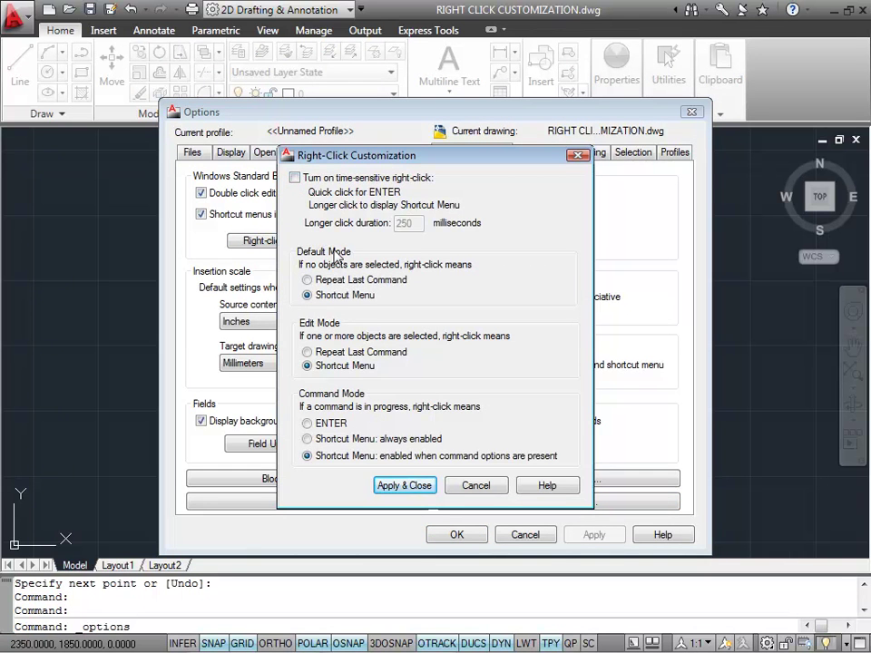
{"action": "left_click", "coordinate": [408, 485]}
{"action": "left_click", "coordinate": [453, 537]}
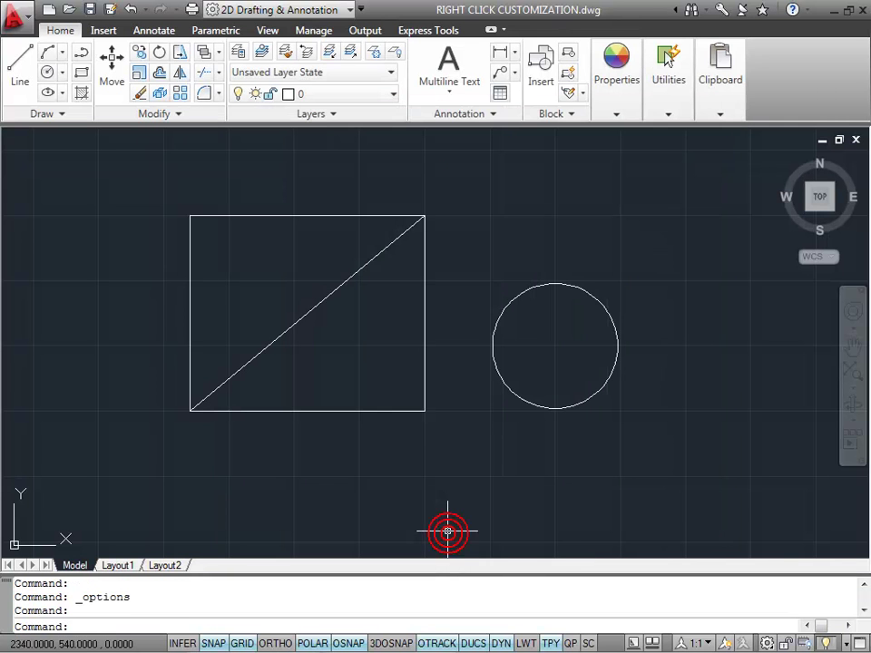
Step: Draw the second diagonal from top-left to bottom-right corner, ending via the shortcut menu's Enter
{"action": "left_click", "coordinate": [18, 69]}
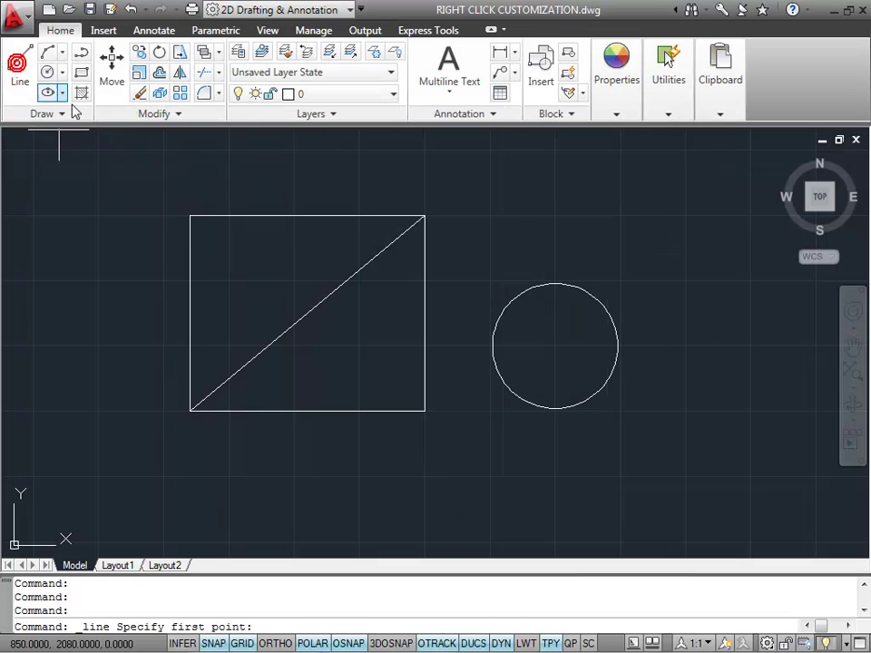
{"action": "left_click", "coordinate": [189, 215]}
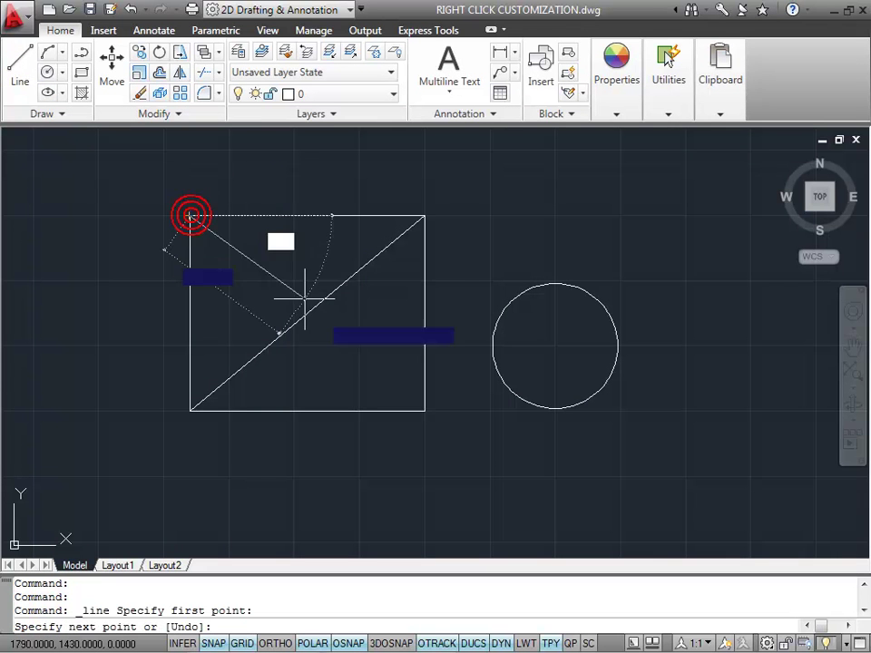
{"action": "left_click", "coordinate": [424, 411]}
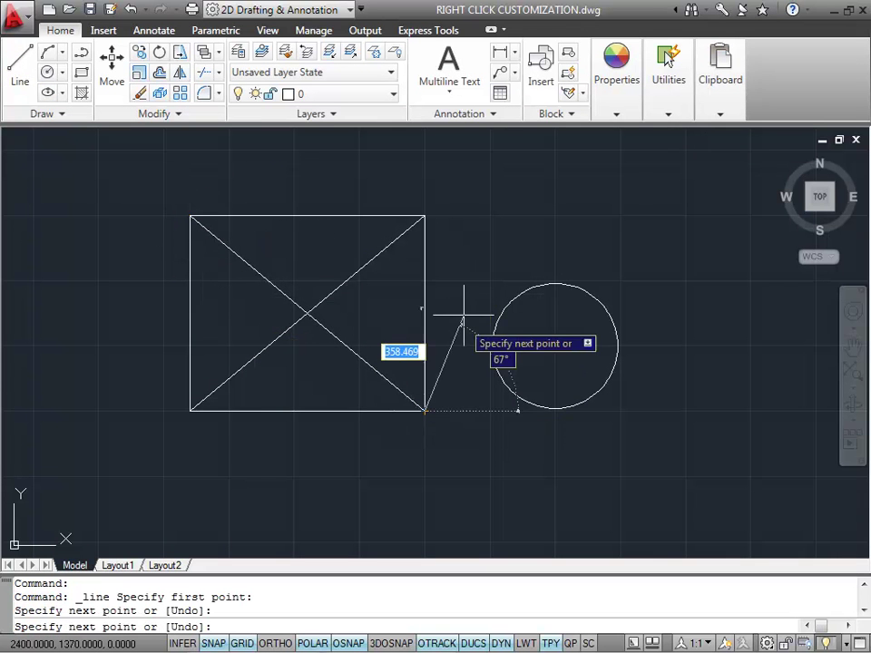
{"action": "right_click", "coordinate": [469, 278]}
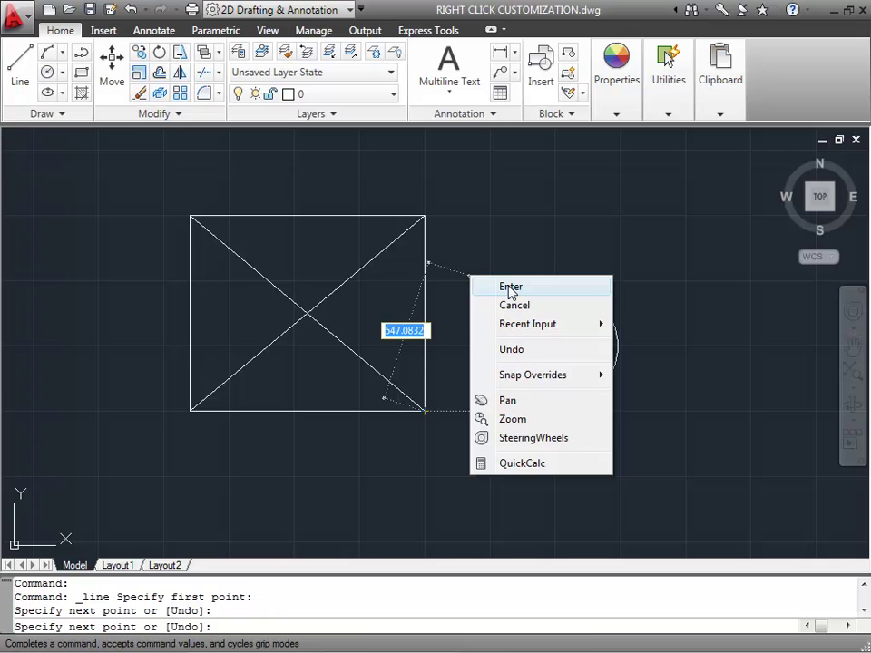
{"action": "left_click", "coordinate": [510, 288]}
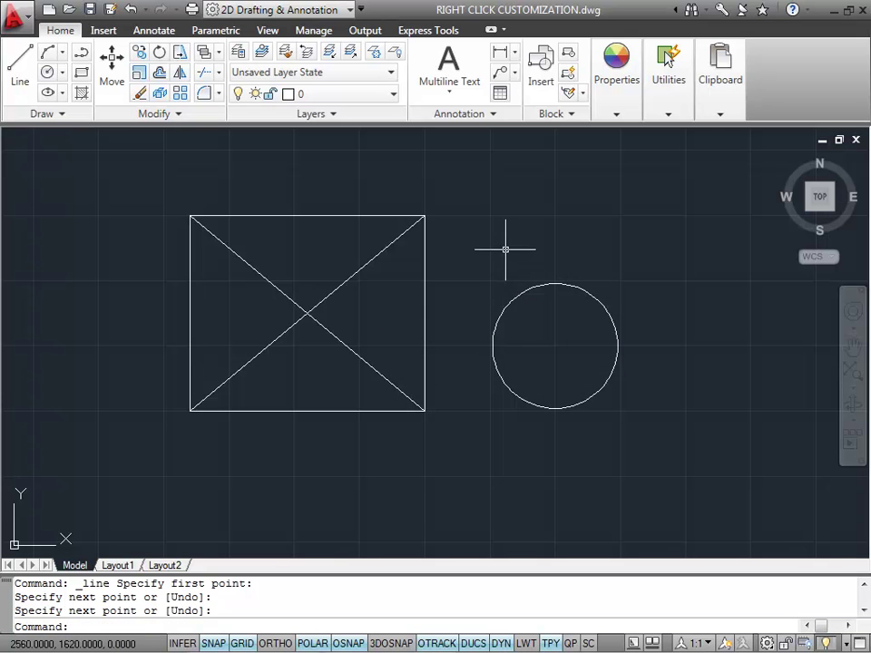
Step: Re-enable time-sensitive right-click in Options' Right-click Customization and confirm
{"action": "right_click", "coordinate": [459, 204]}
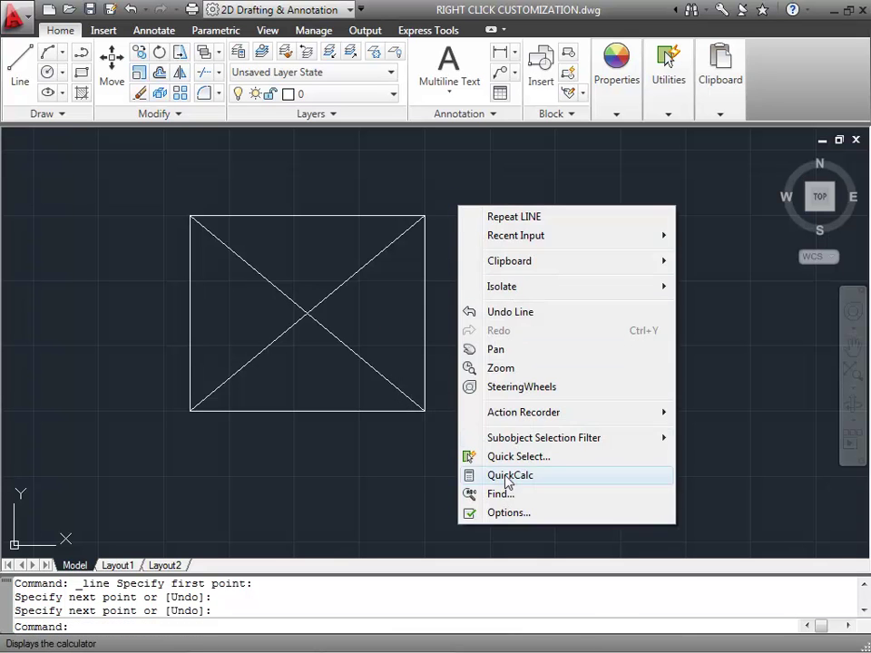
{"action": "left_click", "coordinate": [509, 514]}
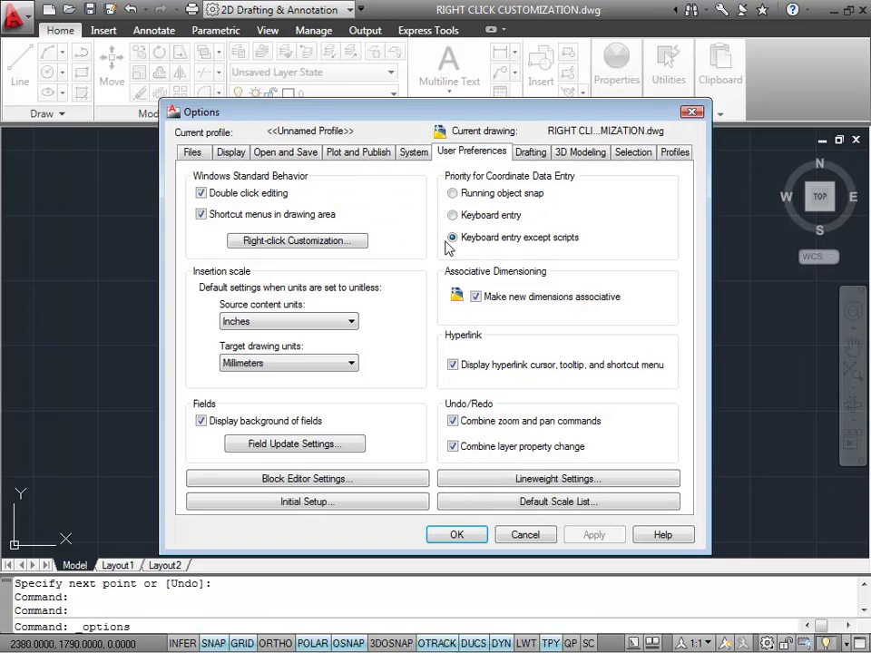
{"action": "left_click", "coordinate": [282, 241]}
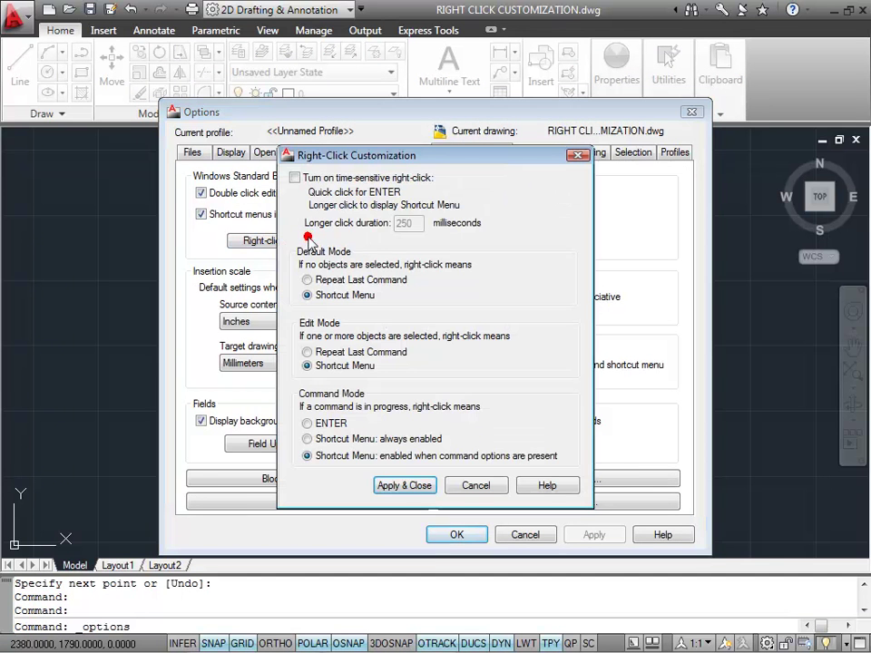
{"action": "left_click", "coordinate": [295, 178]}
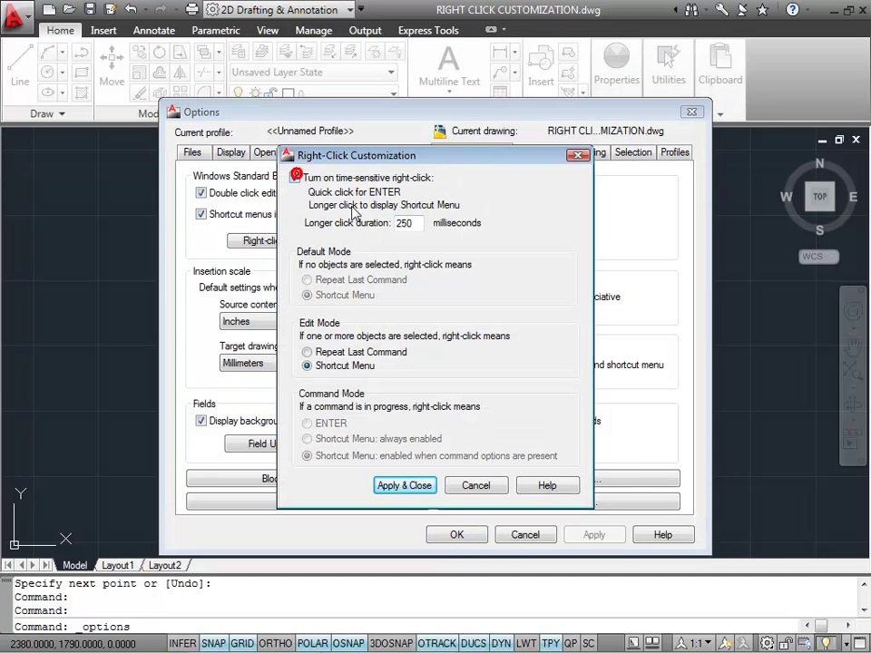
{"action": "left_click", "coordinate": [422, 486]}
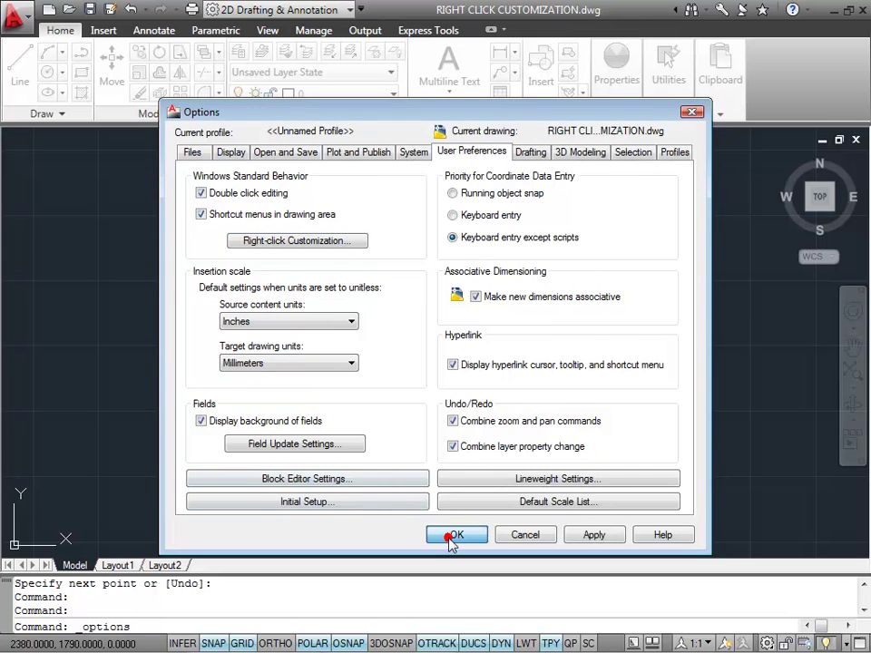
{"action": "left_click", "coordinate": [453, 537]}
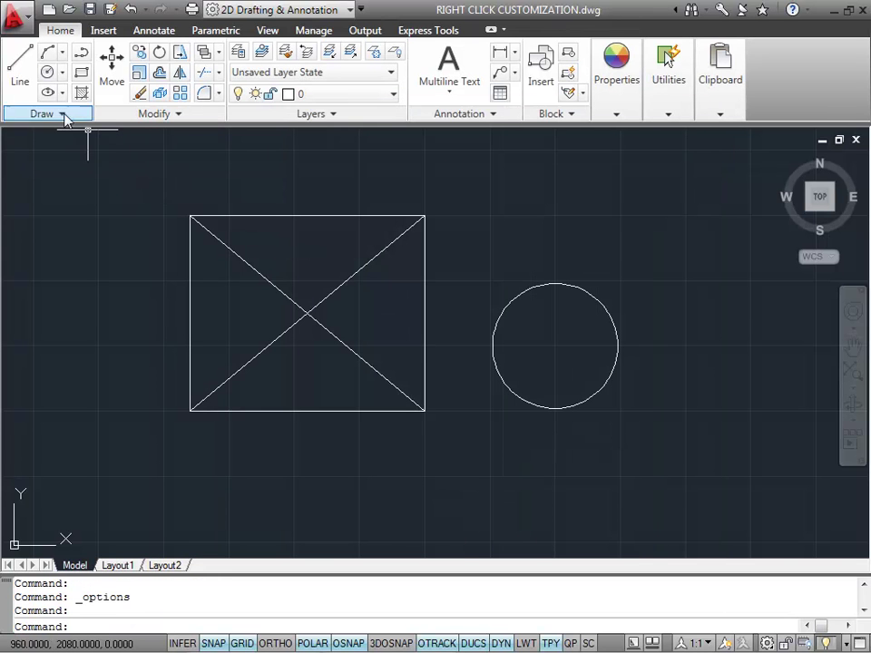
Step: Draw a line from the circle's center to the rectangle's upper-right corner, ending with a quick right-click
{"action": "left_click", "coordinate": [19, 61]}
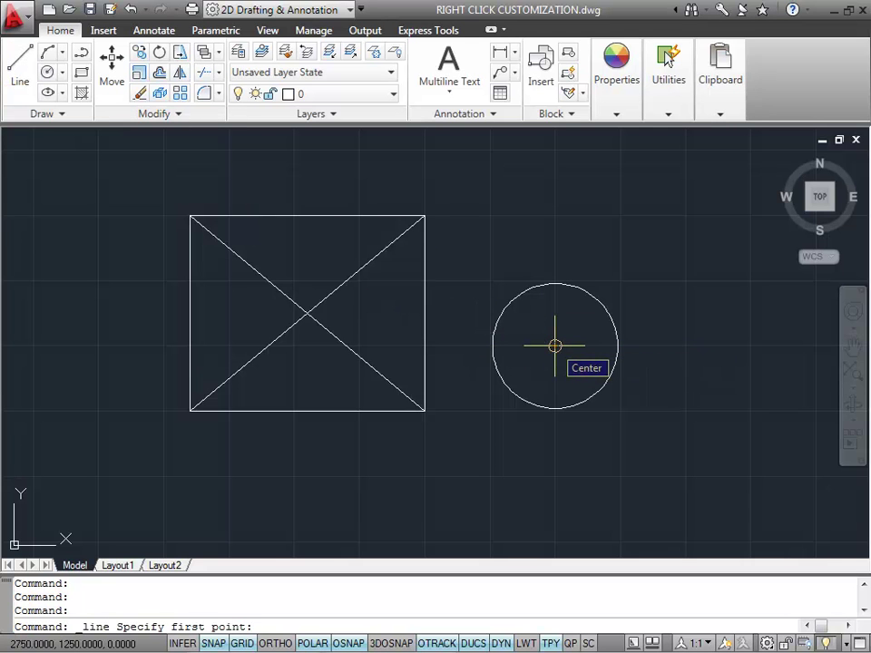
{"action": "left_click", "coordinate": [555, 346]}
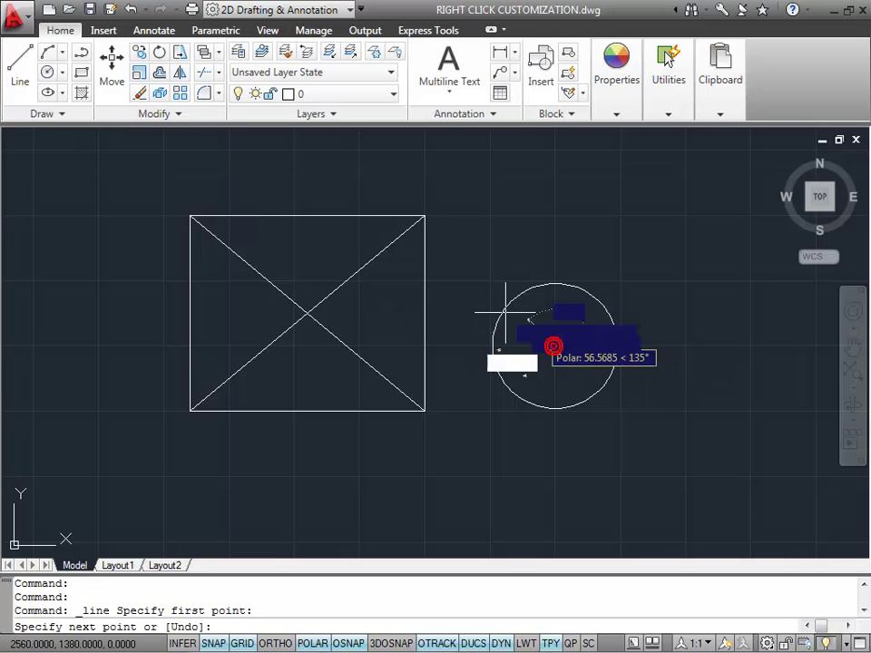
{"action": "left_click", "coordinate": [425, 216]}
{"action": "right_click", "coordinate": [467, 192]}
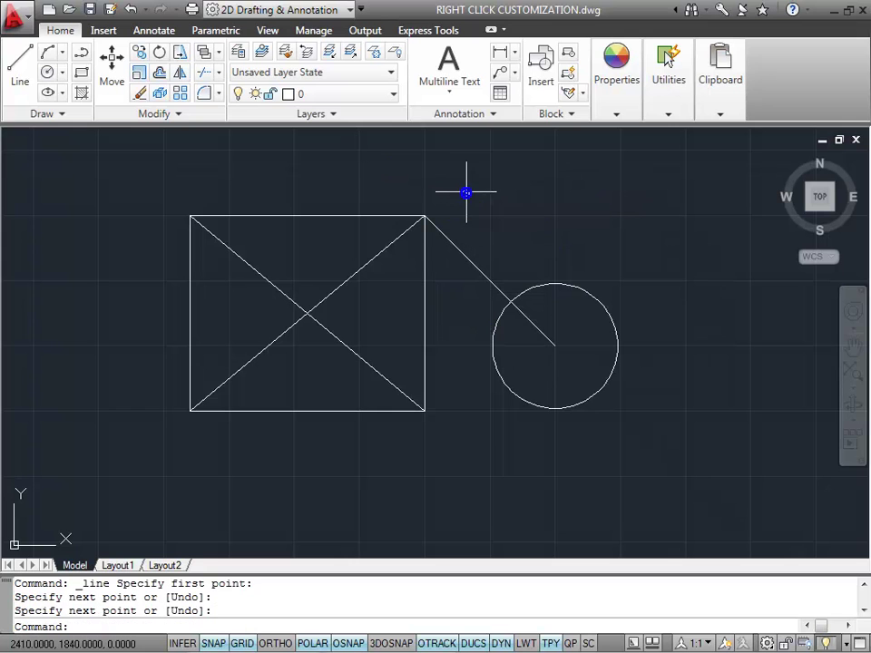